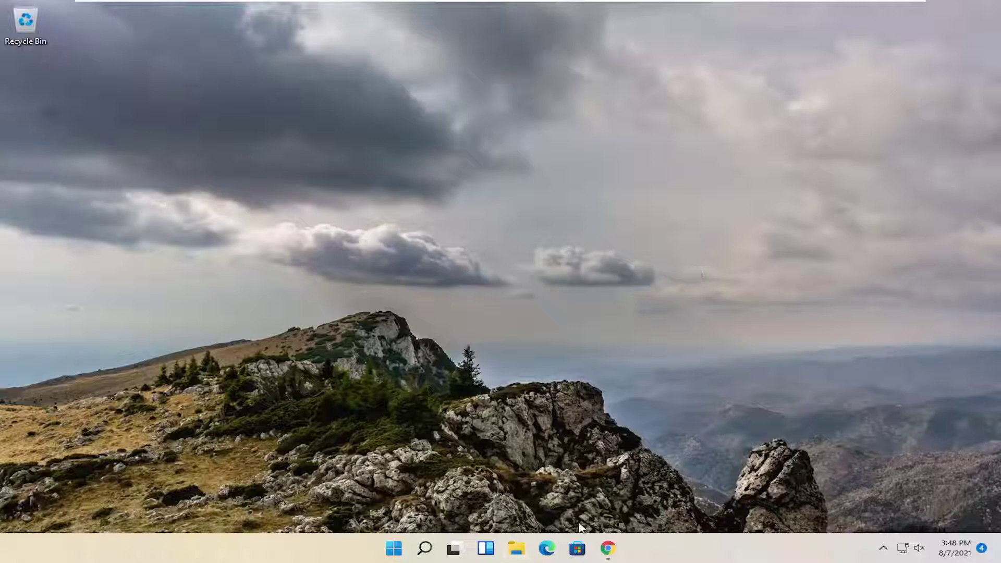
Open a new maximized Chrome window from the taskbar and search Google for 'epson printers'.
right_click(608, 548)
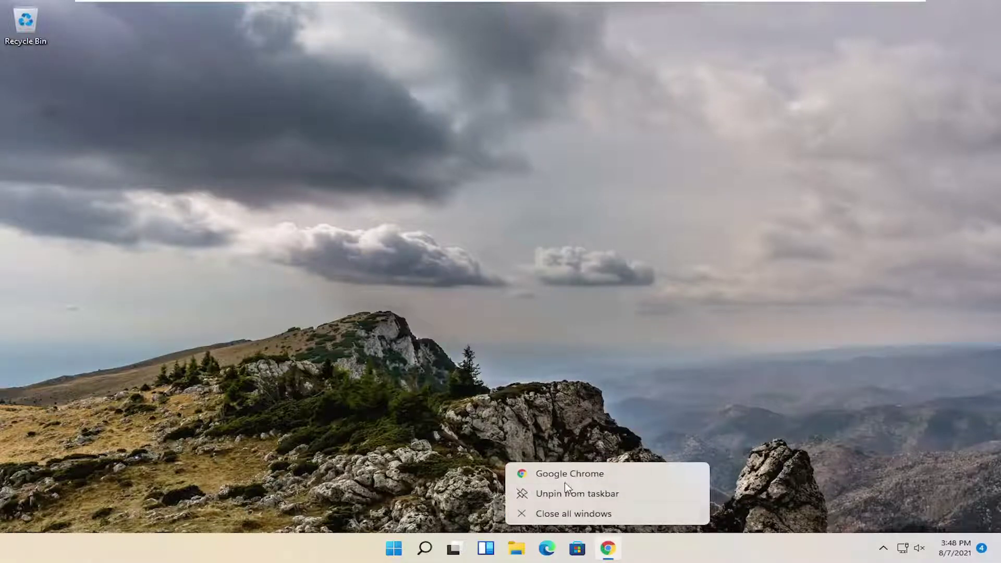
left_click(565, 473)
left_click(656, 22)
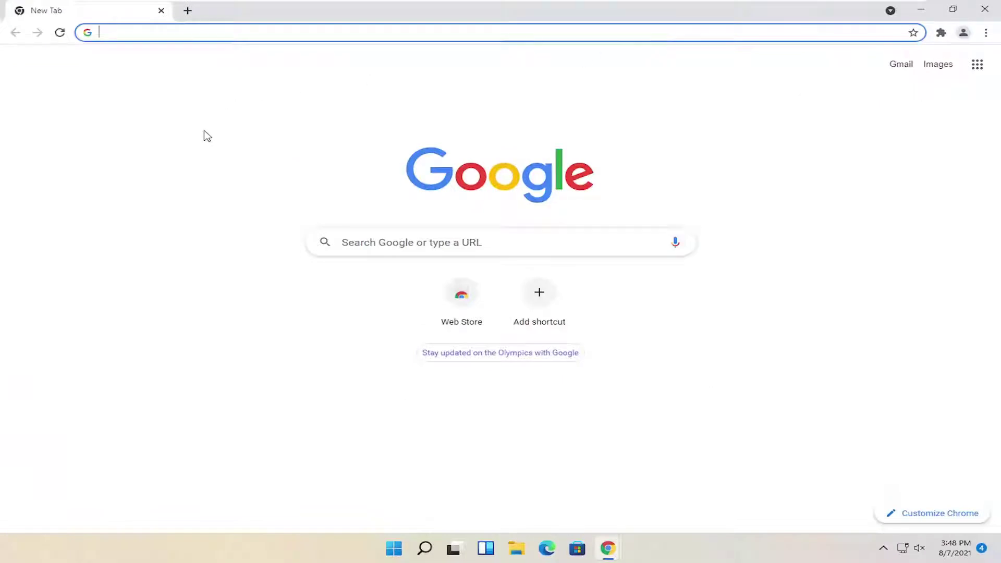
type("epson printer")
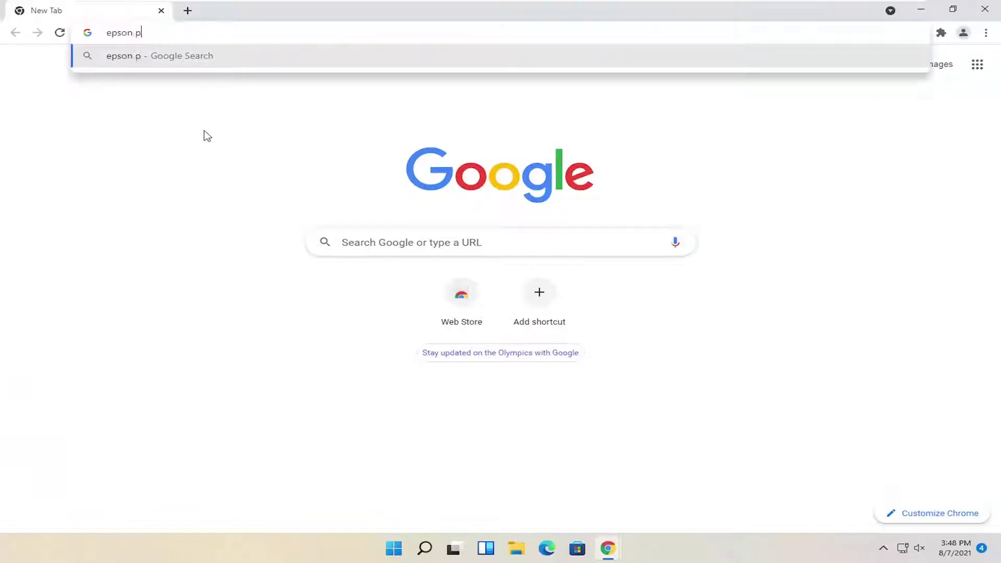
type("s")
key("Return")
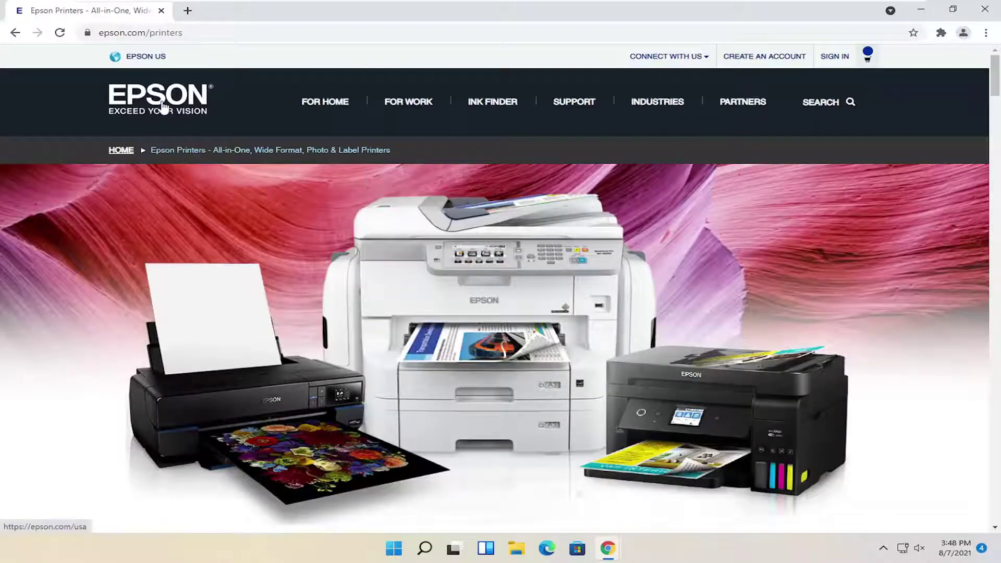
Preview the FOR HOME and FOR WORK menus, then scroll the Epson Printers page to Support.
mouse_move(323, 111)
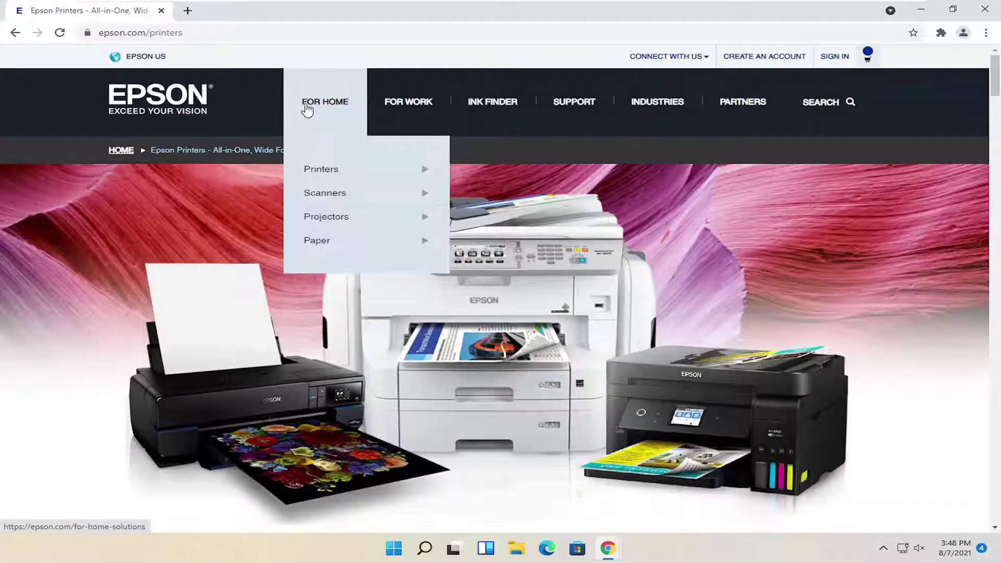
mouse_move(315, 172)
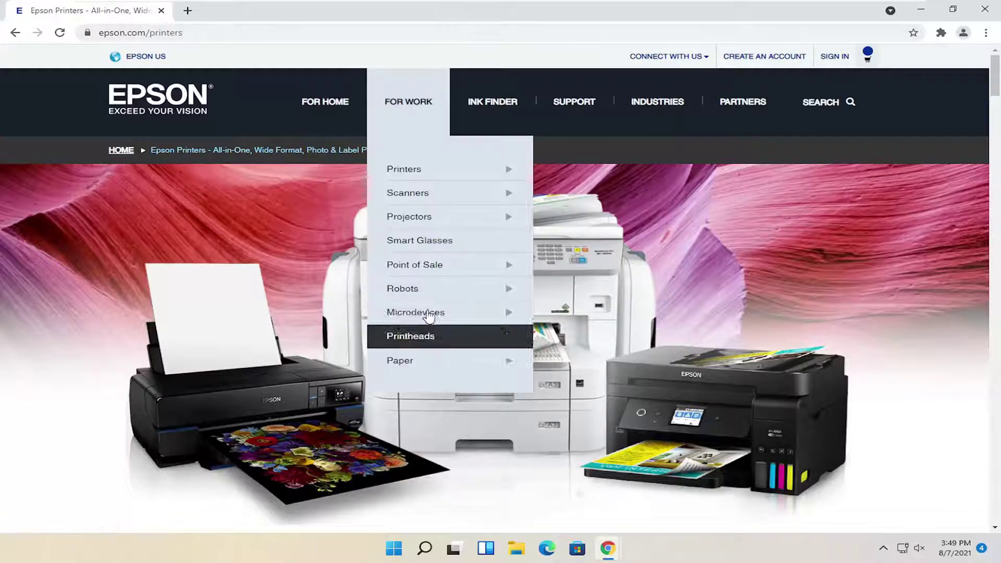
scroll(203, 292, "down", 3)
scroll(205, 293, "down", 15)
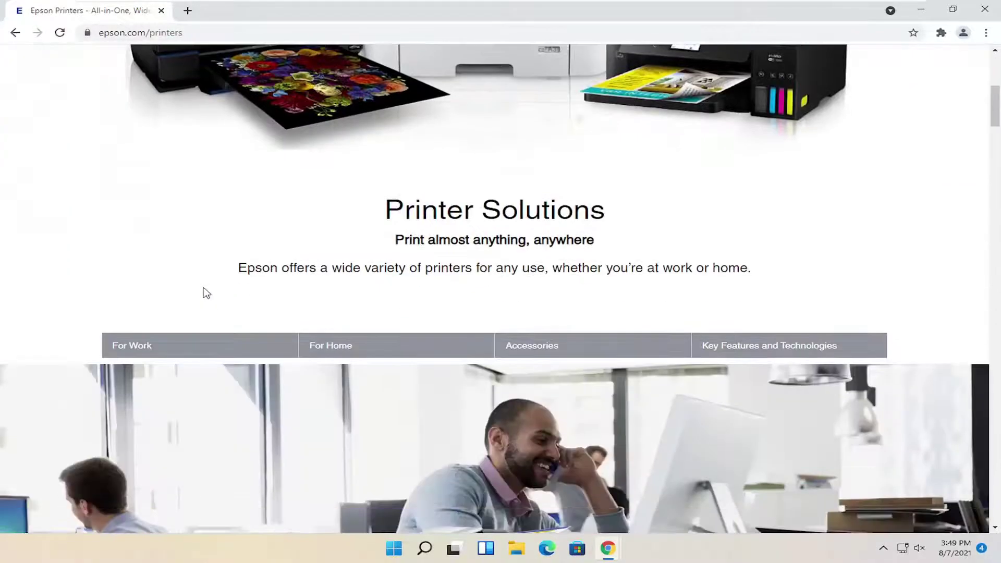
scroll(204, 292, "down", 6)
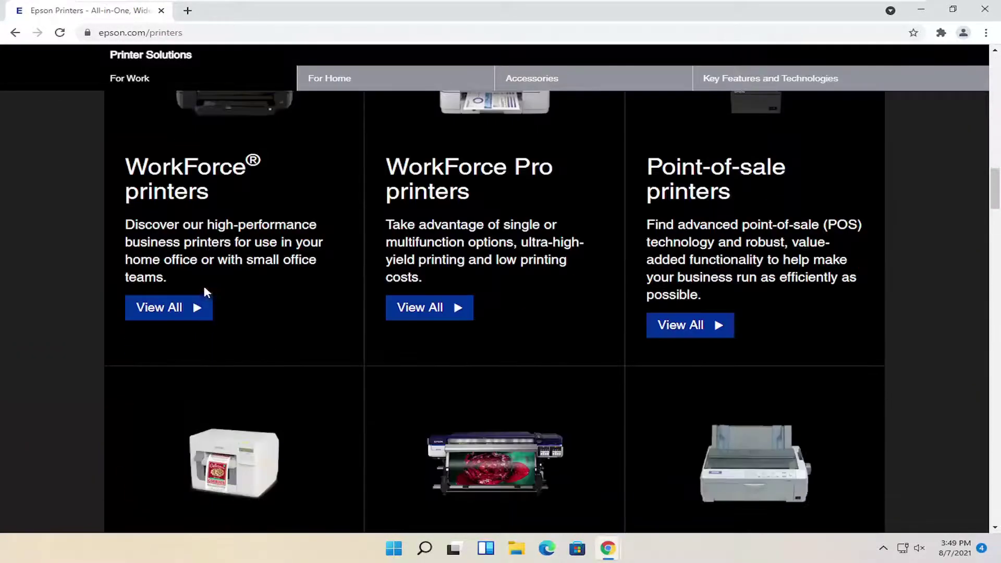
scroll(211, 286, "down", 6)
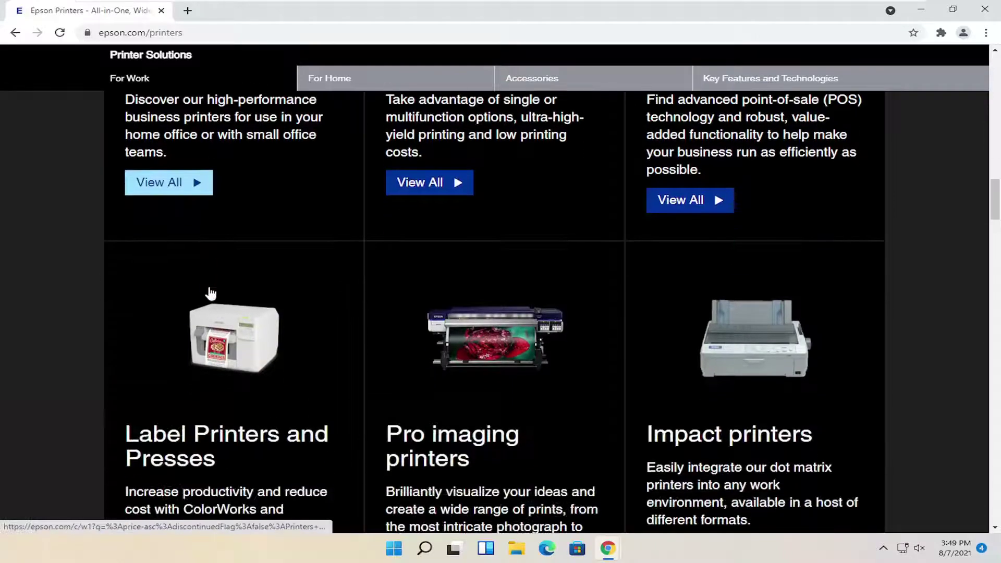
scroll(210, 292, "down", 17)
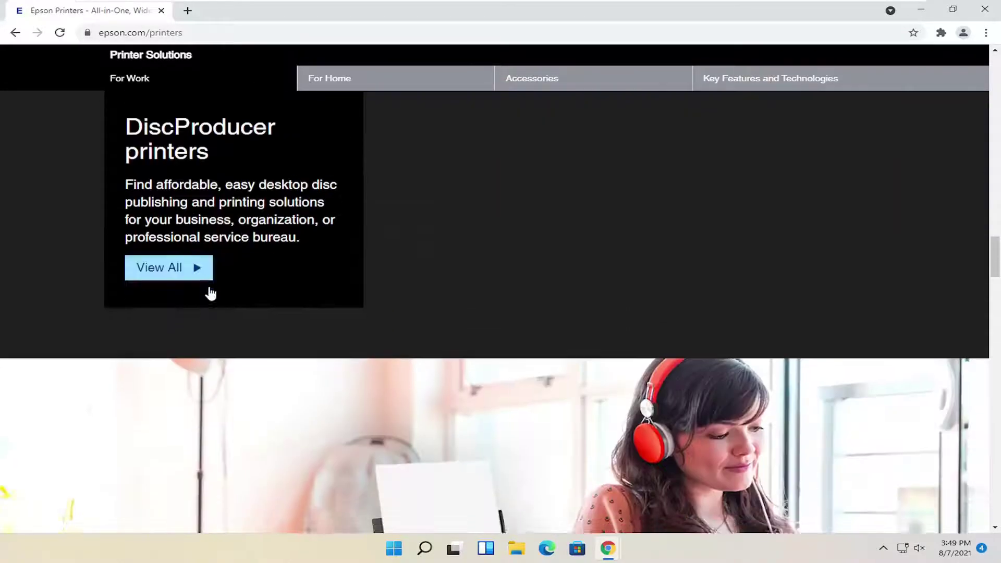
scroll(211, 292, "down", 20)
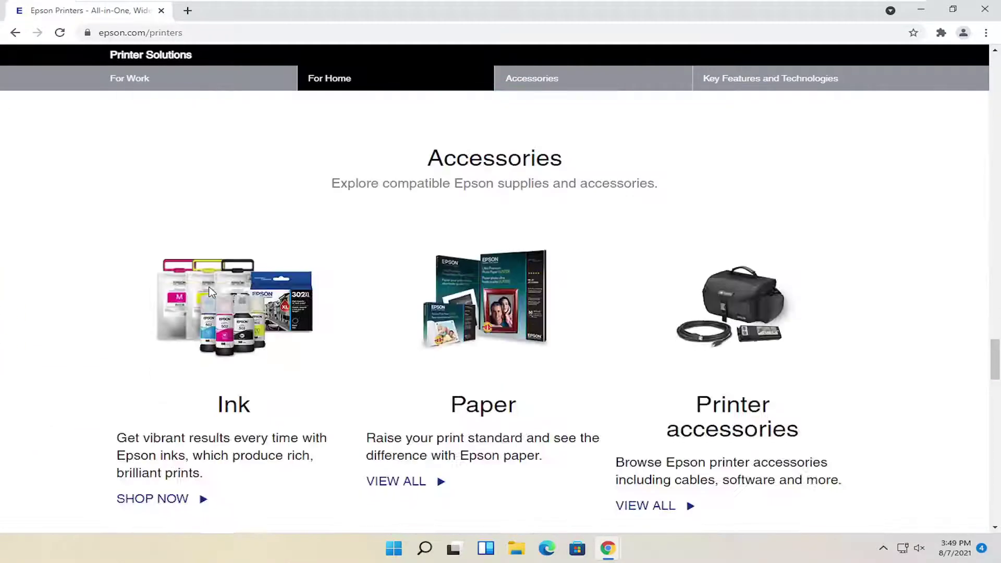
scroll(210, 290, "down", 15)
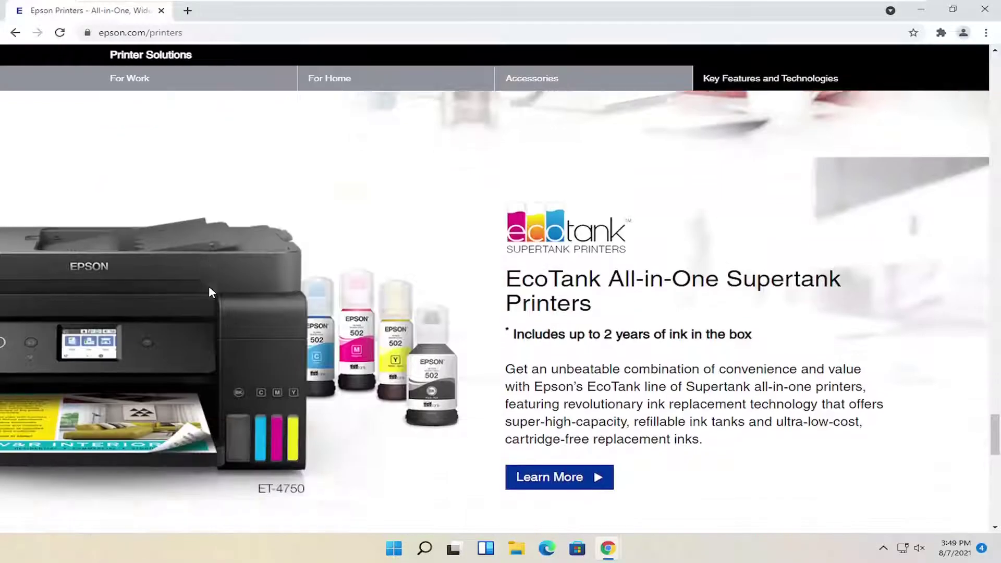
scroll(219, 287, "up", 3)
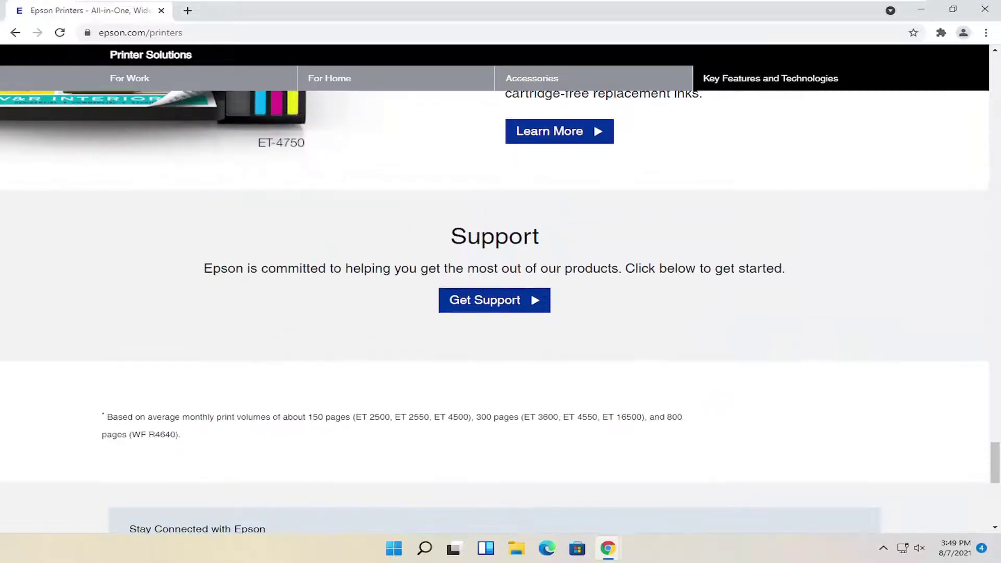
Drill through Epson Support to Printers, All-In-Ones, and the ET Series model list.
left_click(500, 307)
scroll(514, 293, "down", 3)
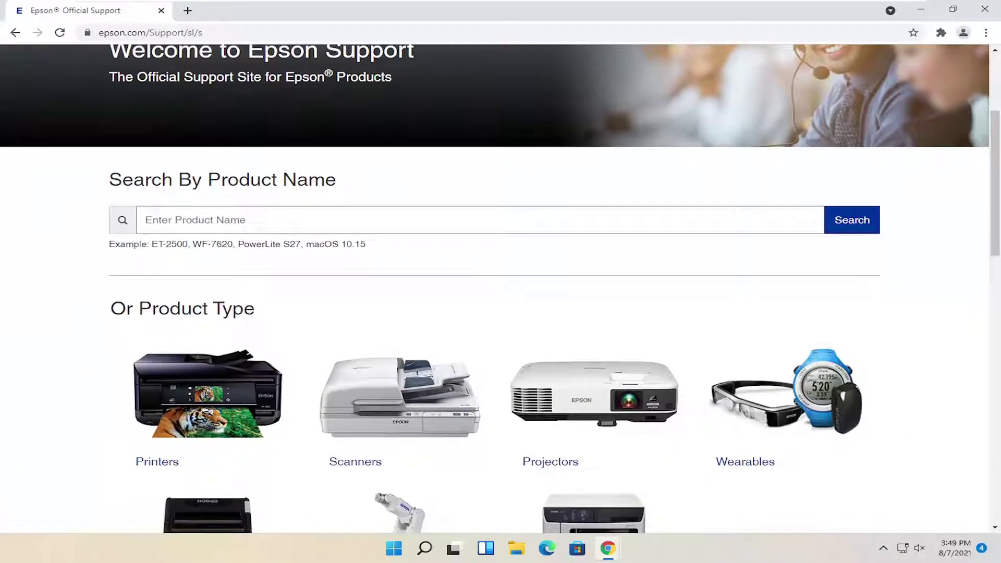
scroll(252, 239, "down", 2)
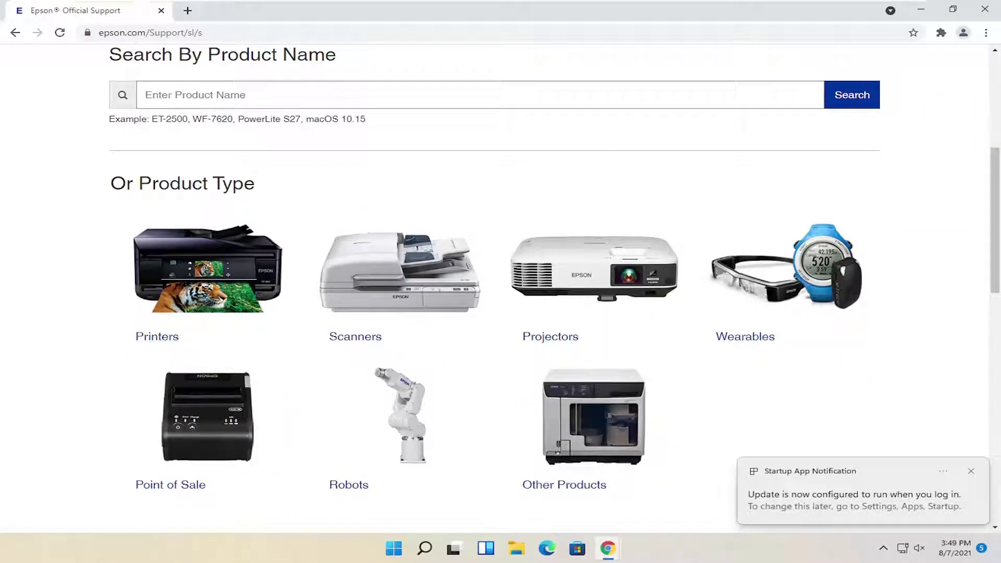
left_click(211, 265)
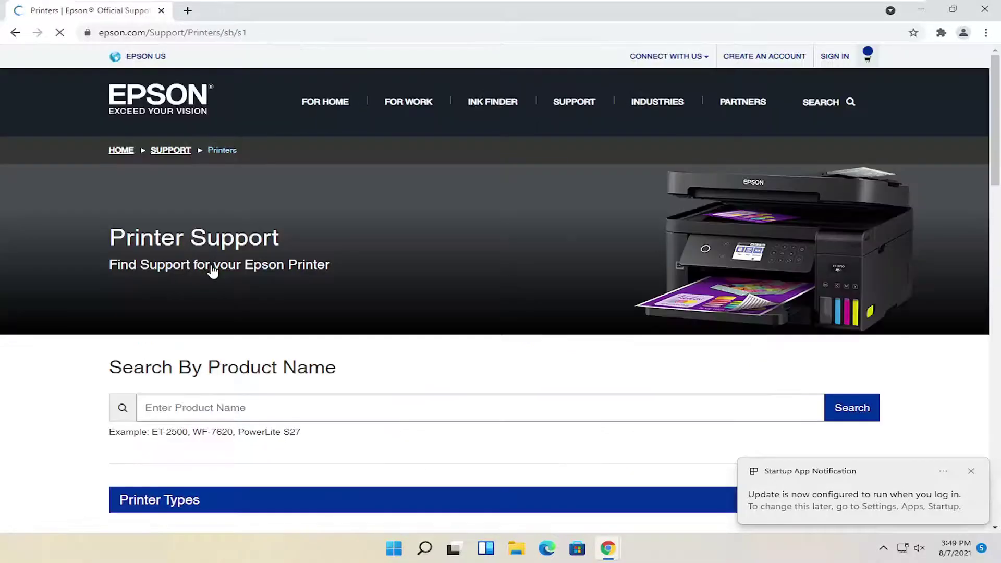
scroll(279, 284, "down", 7)
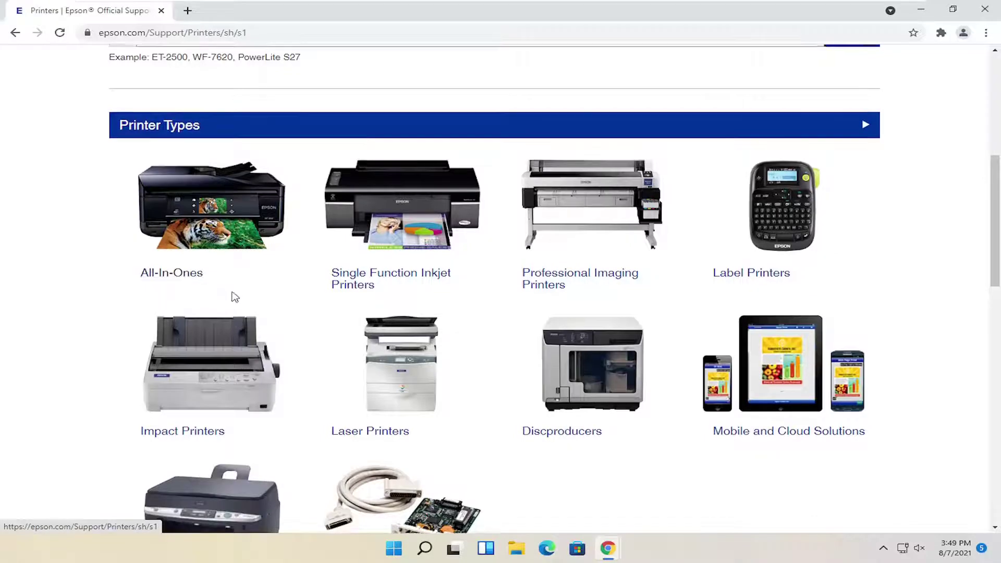
scroll(233, 295, "up", 5)
scroll(280, 328, "down", 4)
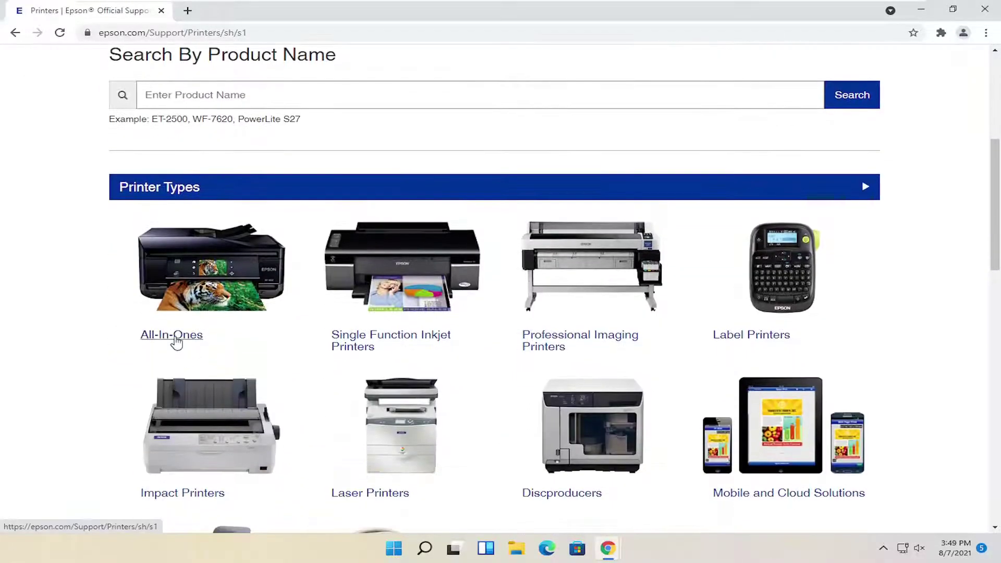
left_click(175, 341)
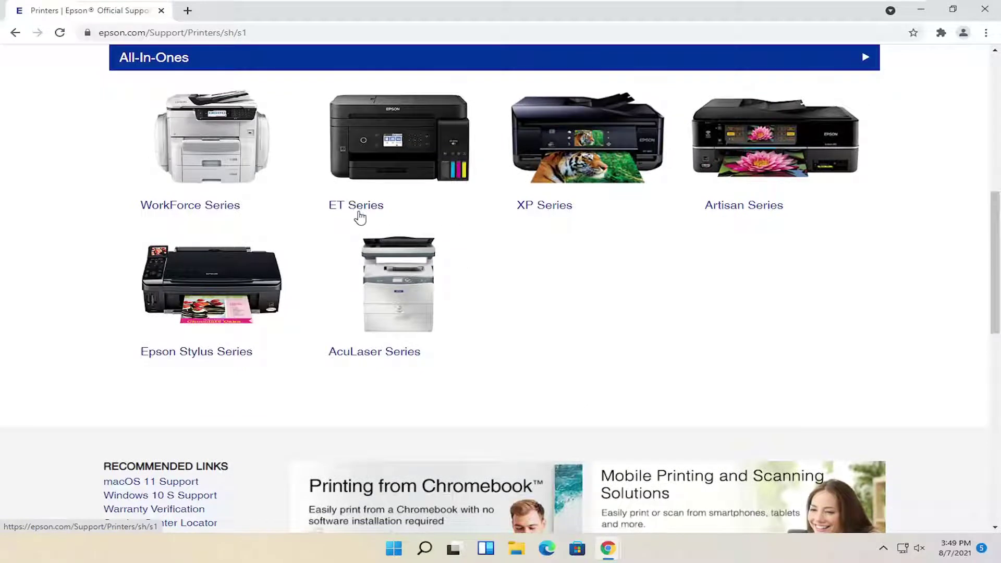
left_click(359, 211)
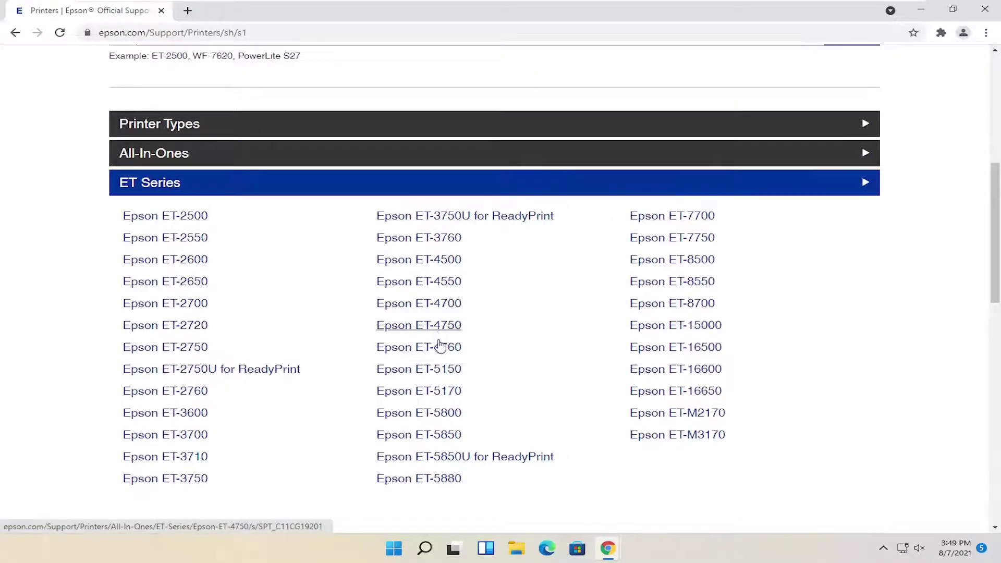
From the ET-4700 support page, download and run the Combo Package Installer ET4700_Lite_NA.exe.
left_click(433, 311)
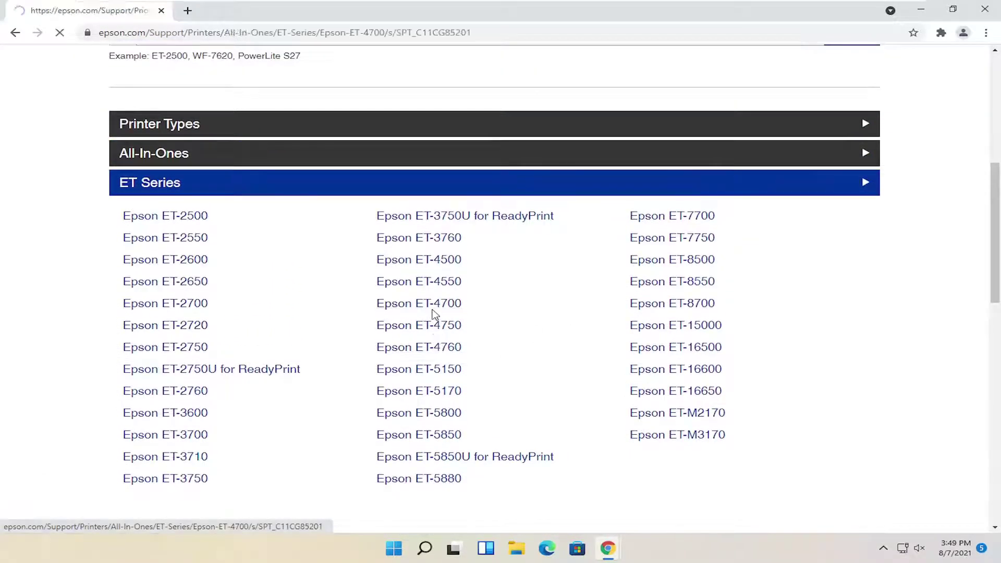
scroll(434, 314, "down", 2)
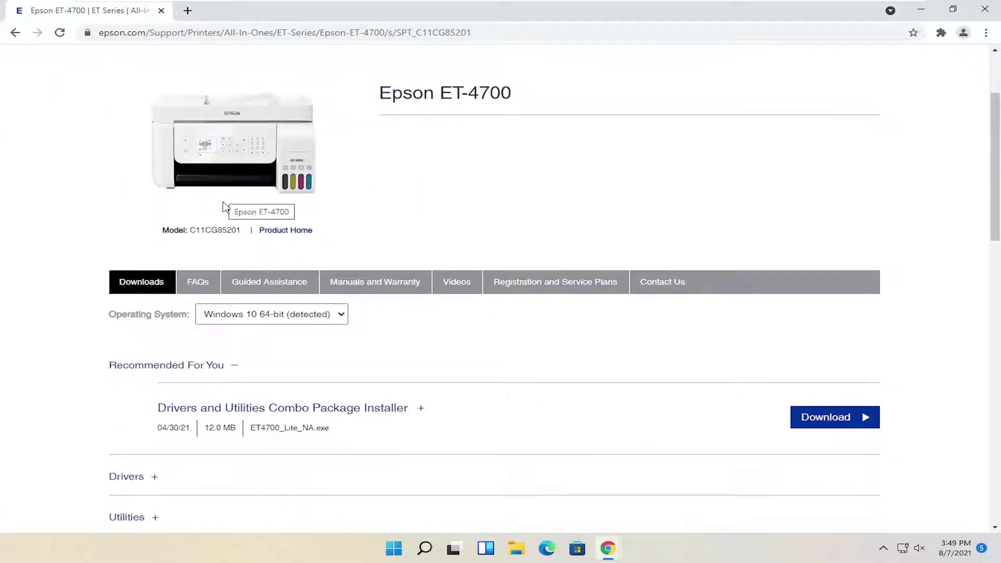
scroll(230, 209, "down", 1)
scroll(234, 316, "down", 1)
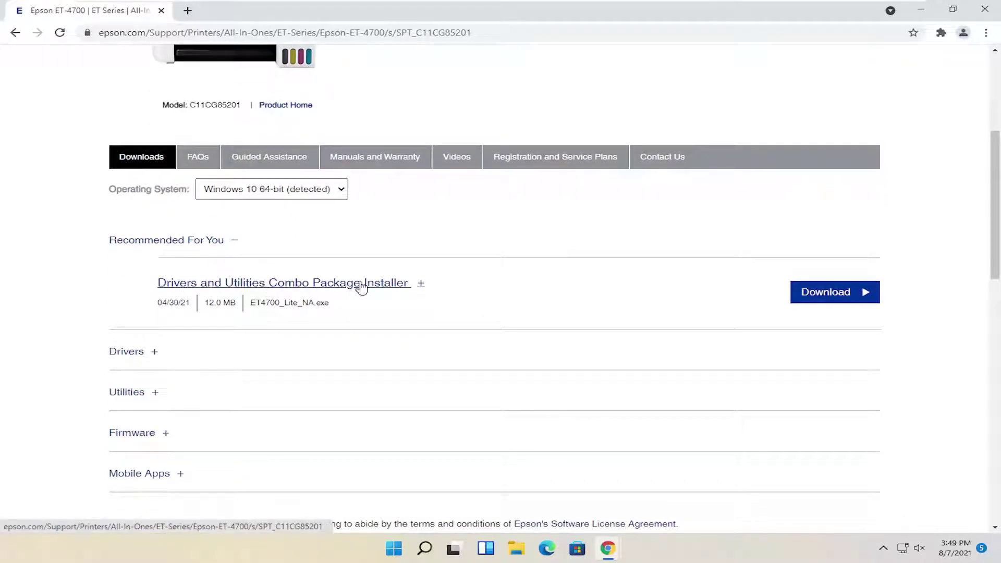
left_click(154, 352)
left_click(157, 354)
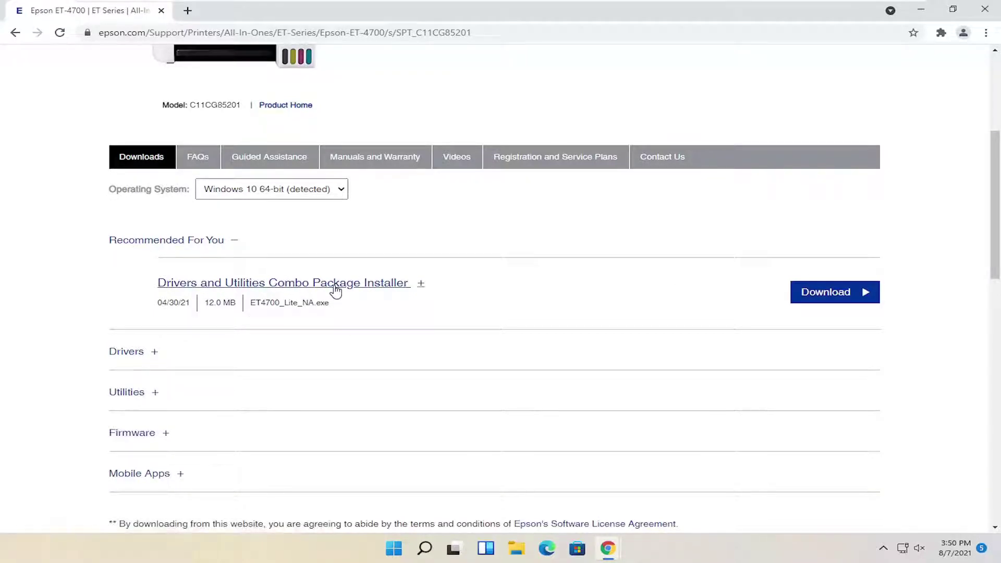
left_click(830, 293)
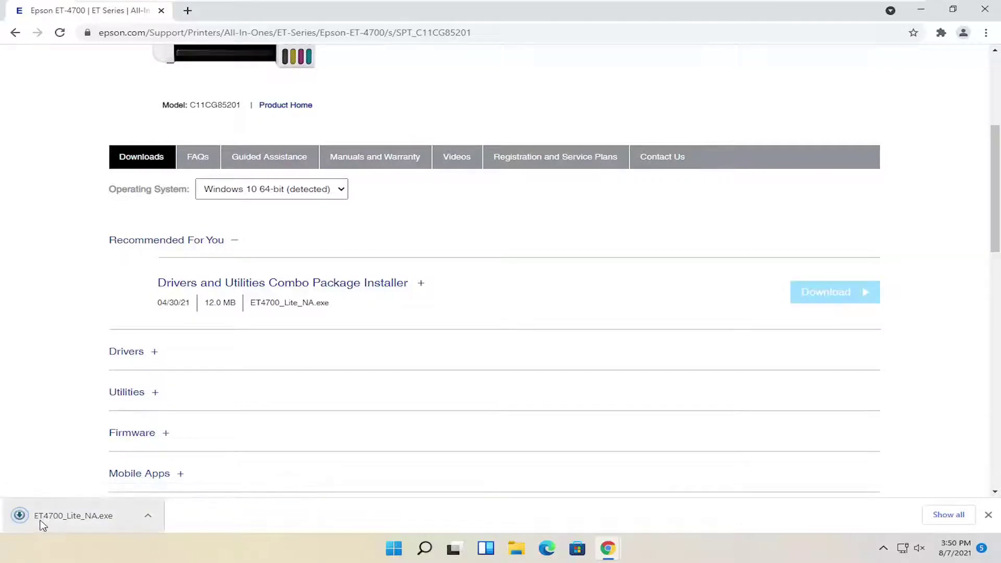
left_click(49, 516)
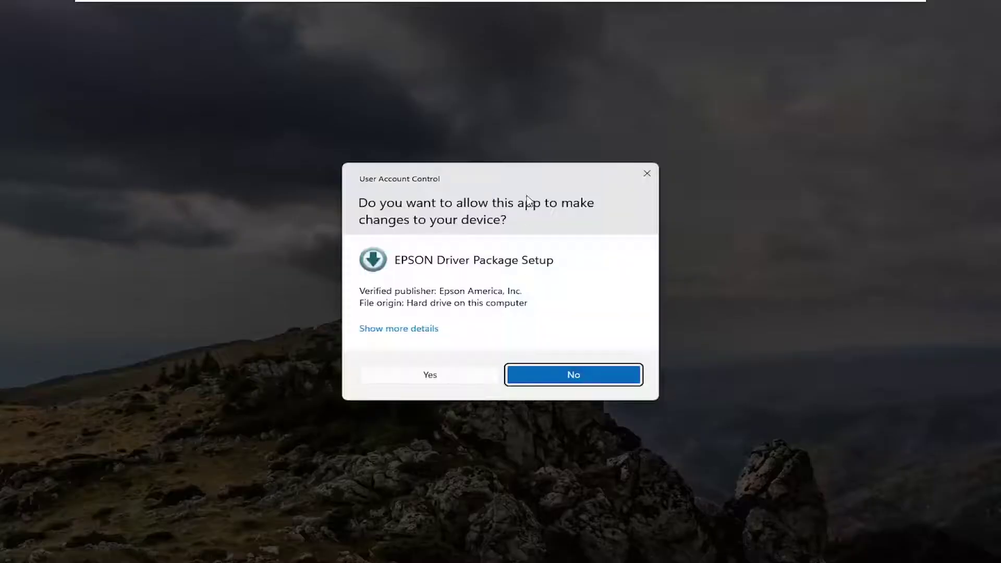
Allow EPSON Driver Package Setup in User Account Control and continue past the Epson Installer notice.
left_click(430, 375)
left_click(919, 9)
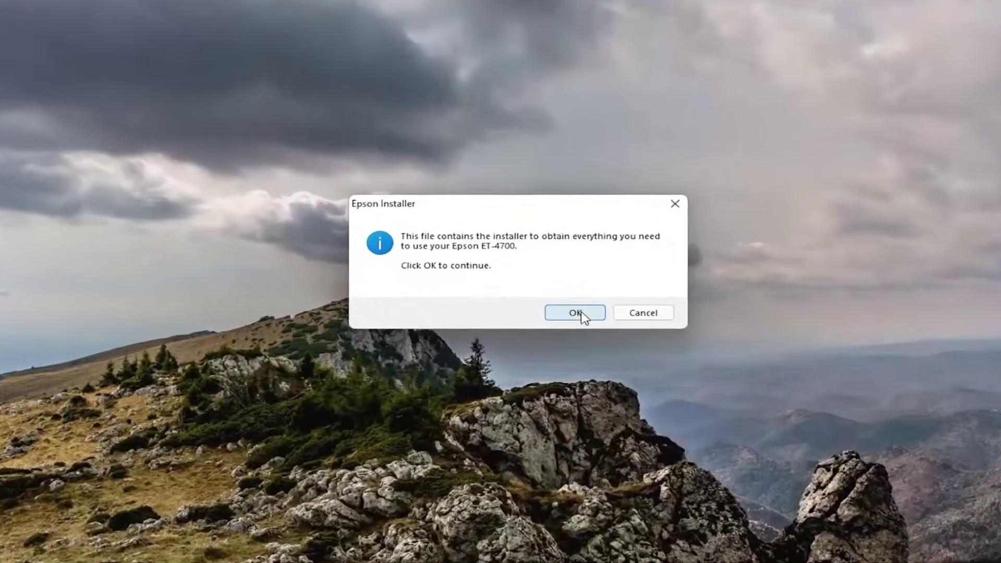
left_click(550, 324)
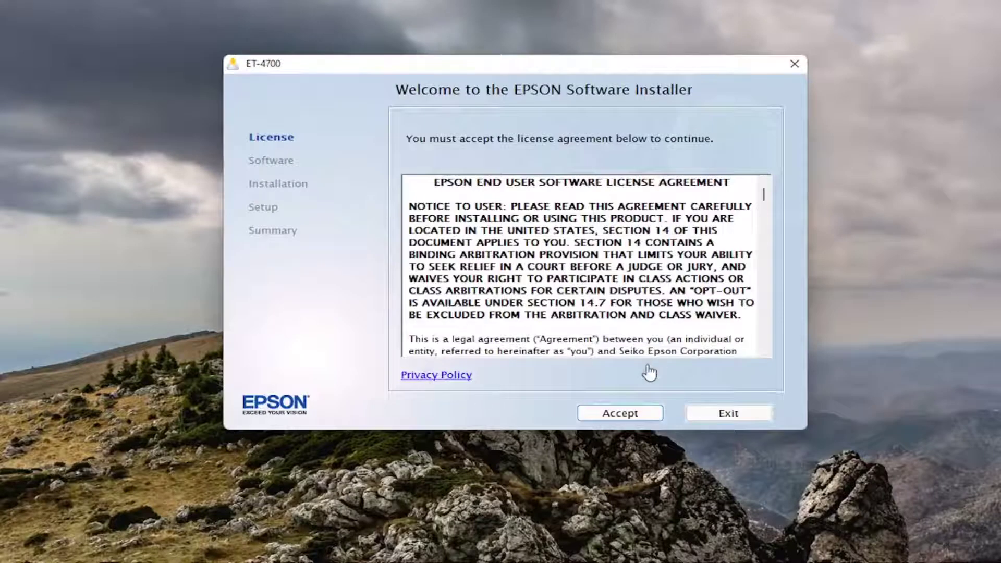
Accept the license, untick Epson Customer Research Participation, and install the remaining ET-4700 software.
left_click(612, 418)
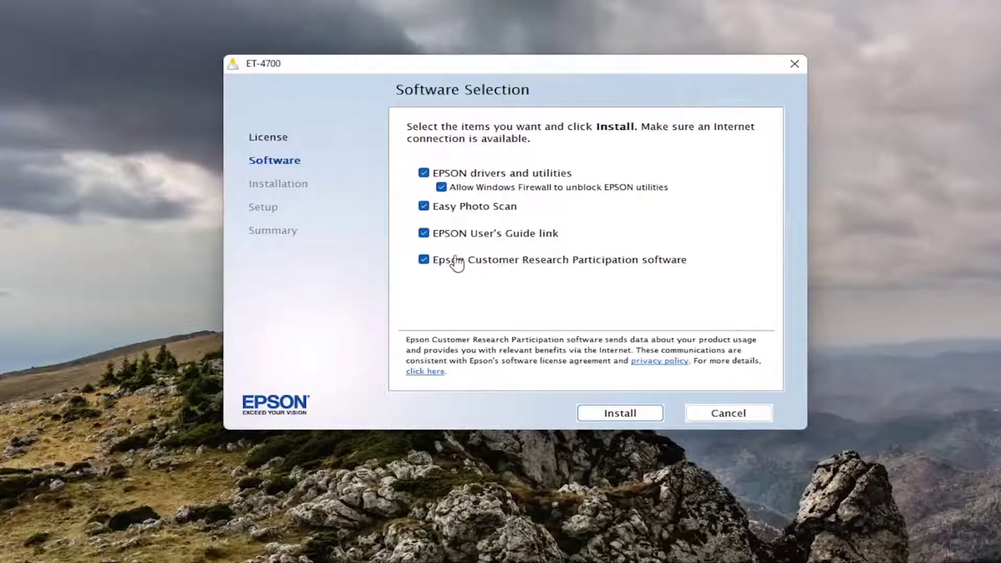
left_click(423, 261)
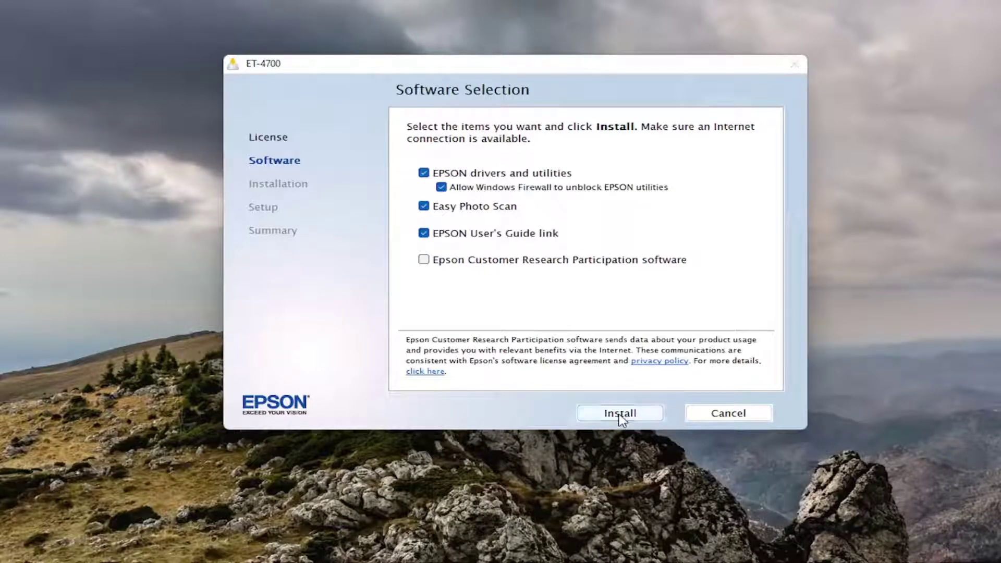
left_click(620, 416)
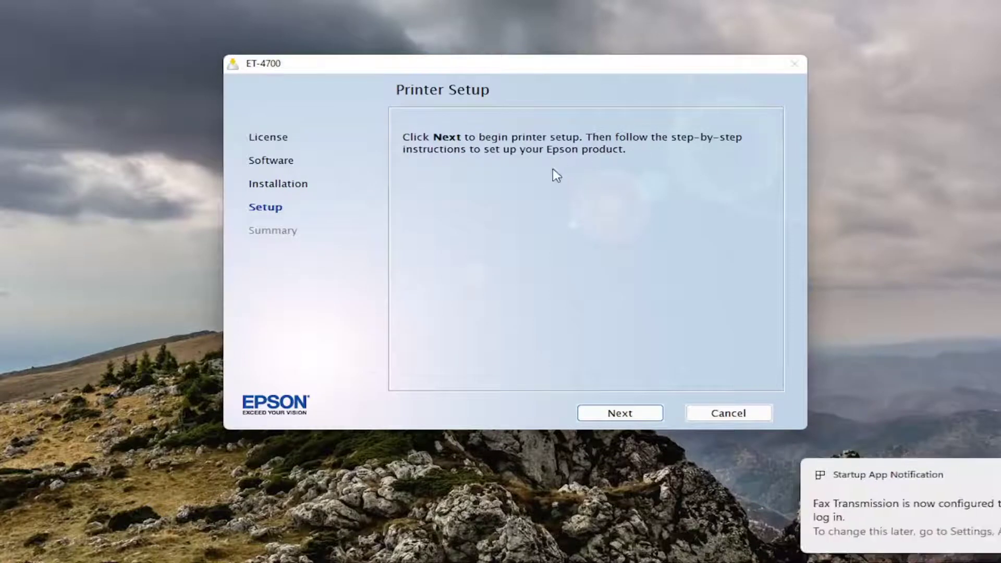
Start Printer Setup and confirm the ink has been charged.
left_click(608, 415)
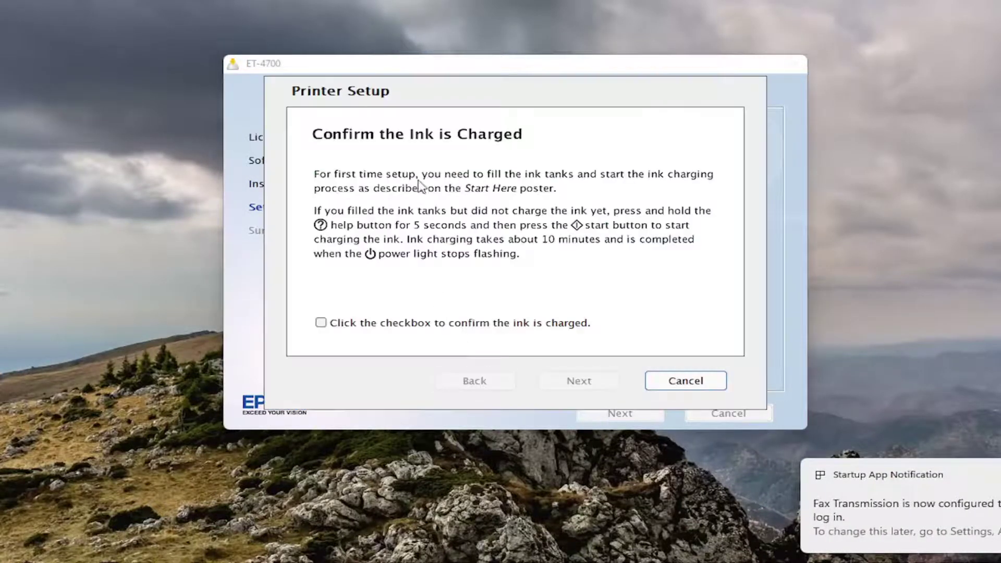
left_click(356, 324)
left_click(590, 391)
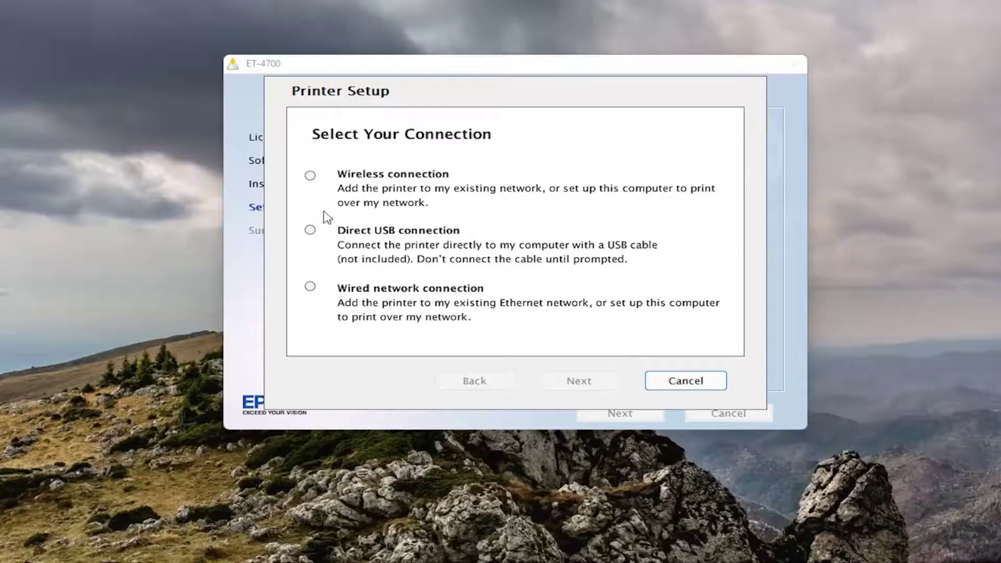
Preview the wireless first-time setup path with device sharing enabled, then return to connection types.
left_click(310, 177)
left_click(576, 380)
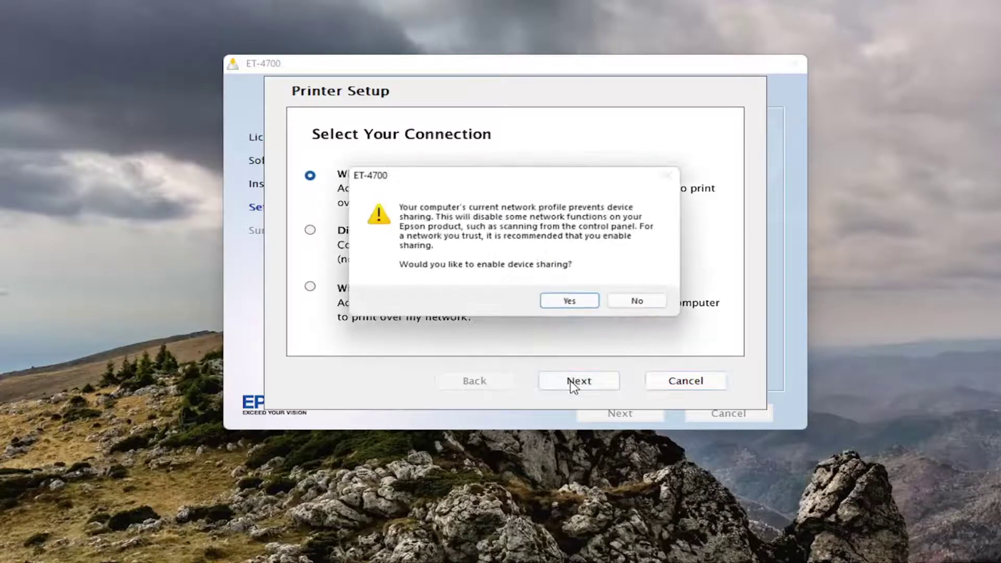
left_click(563, 303)
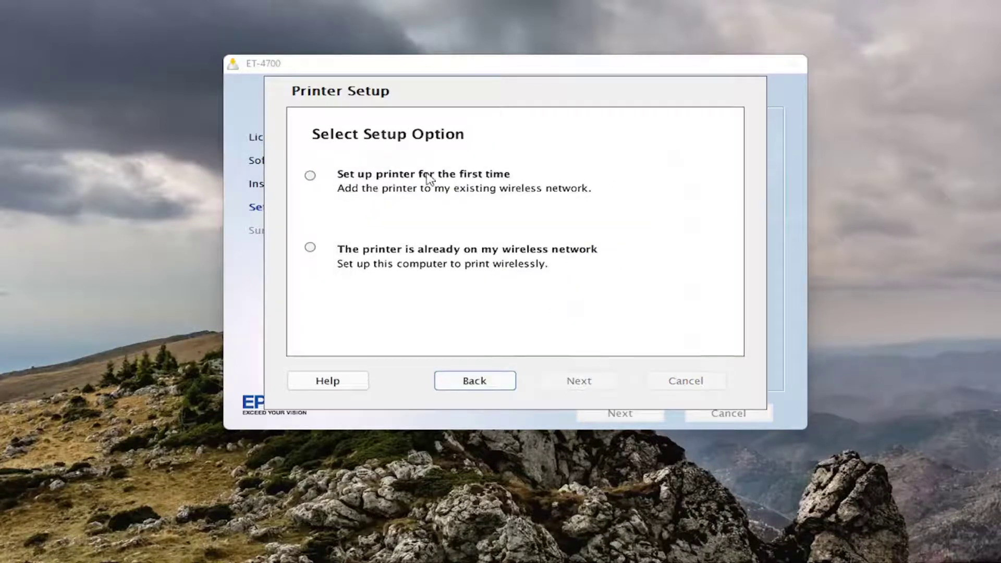
left_click(310, 176)
left_click(578, 381)
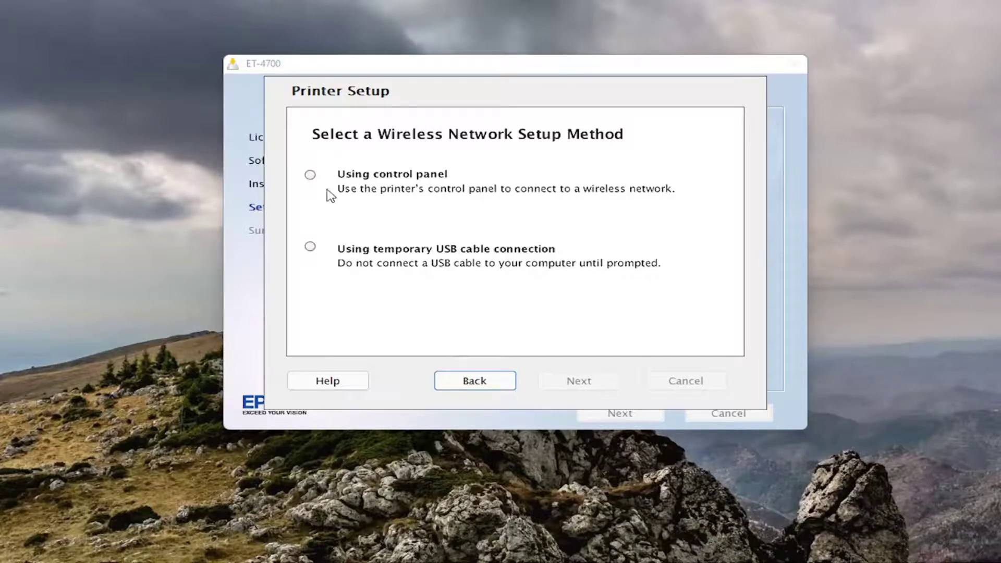
left_click(468, 383)
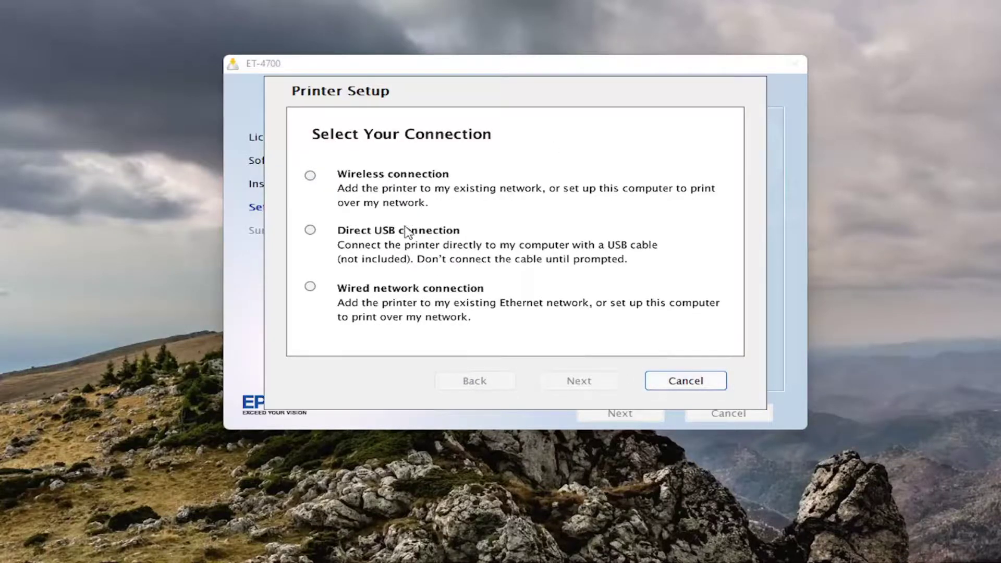
Preview the direct USB path, go back, and decline cancelling the setup.
left_click(310, 230)
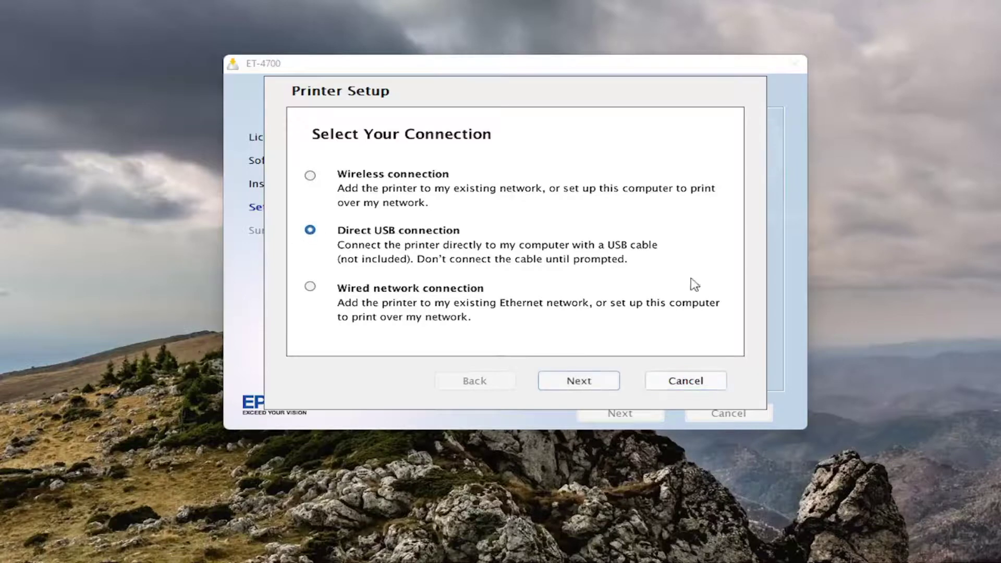
left_click(605, 382)
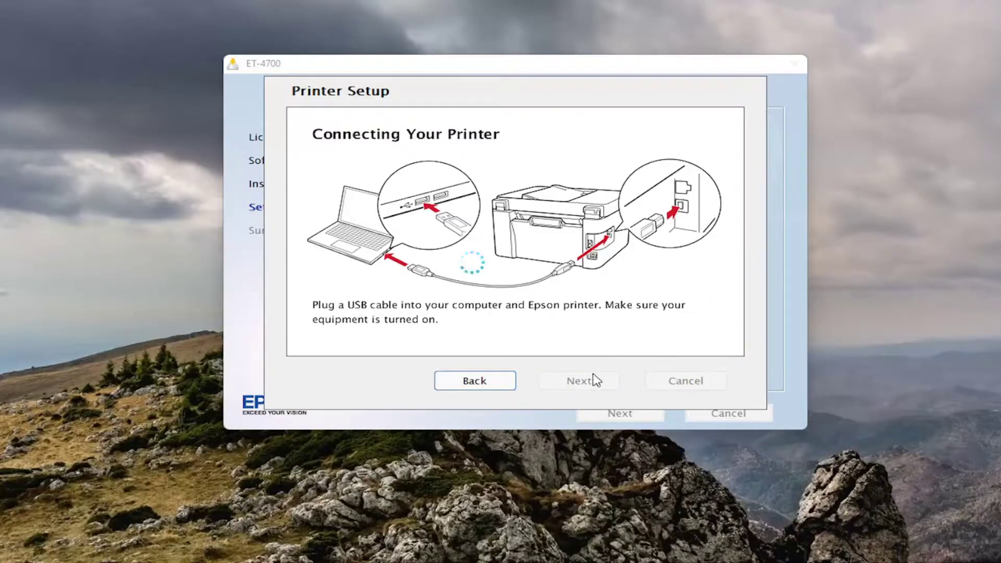
left_click(485, 386)
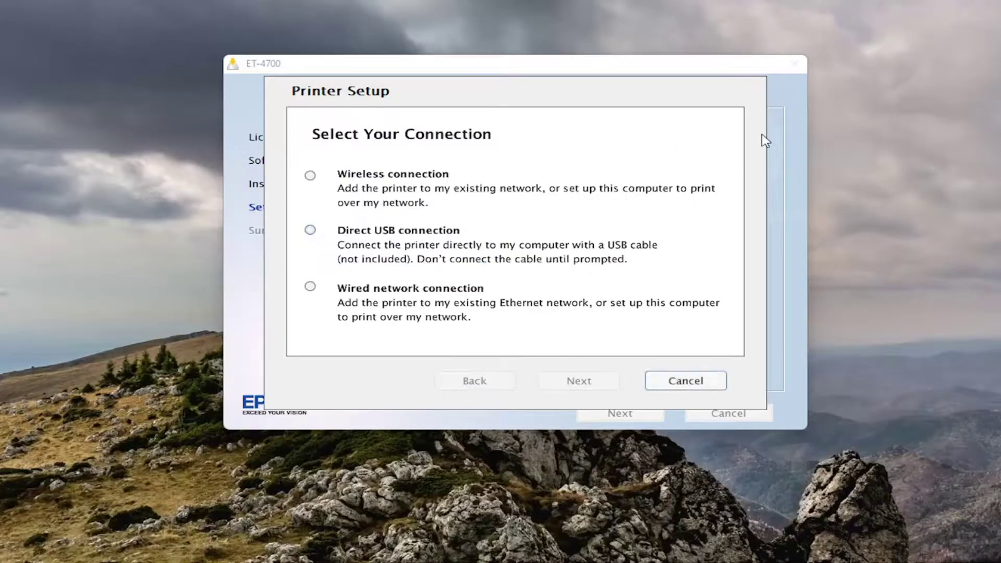
left_click(677, 380)
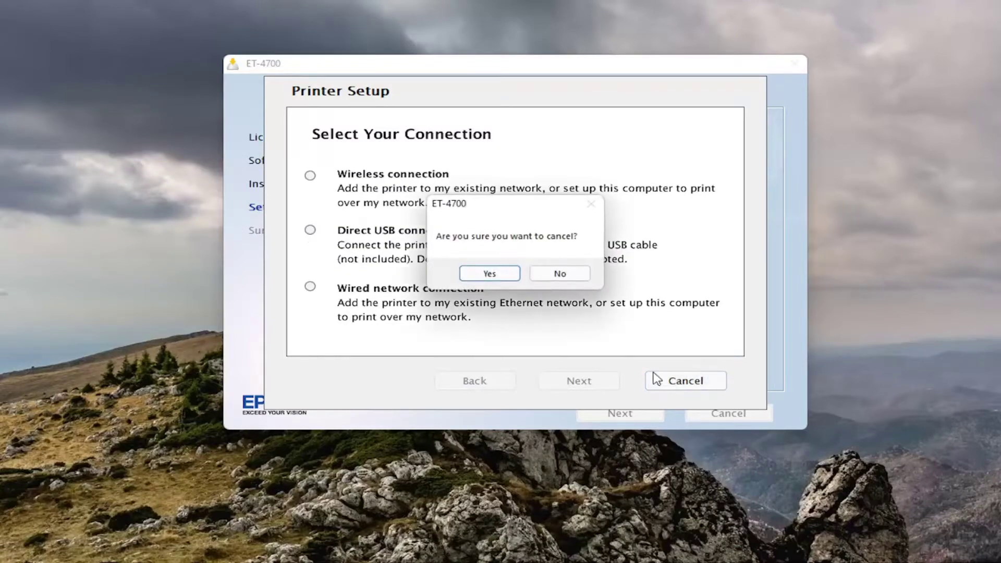
left_click(571, 274)
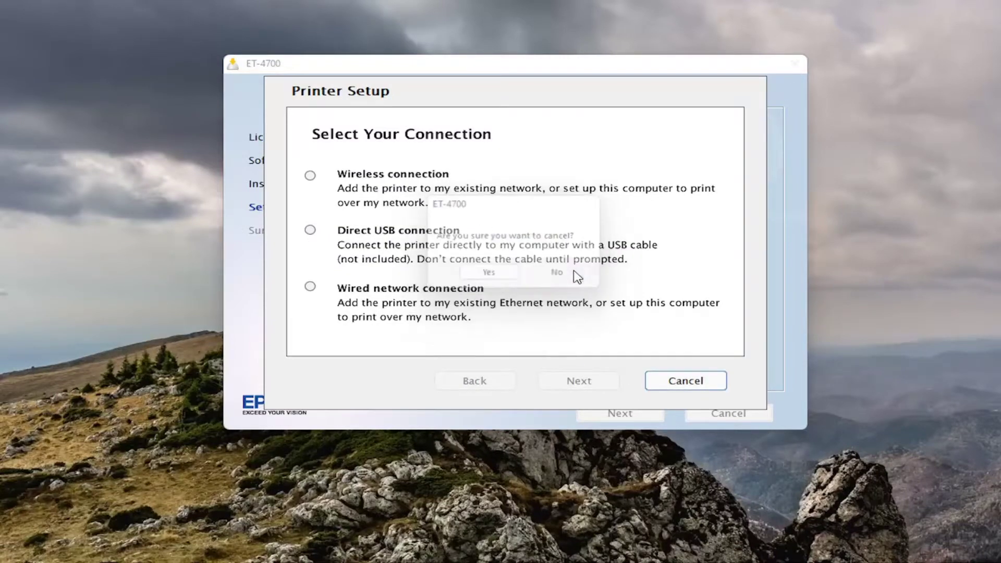